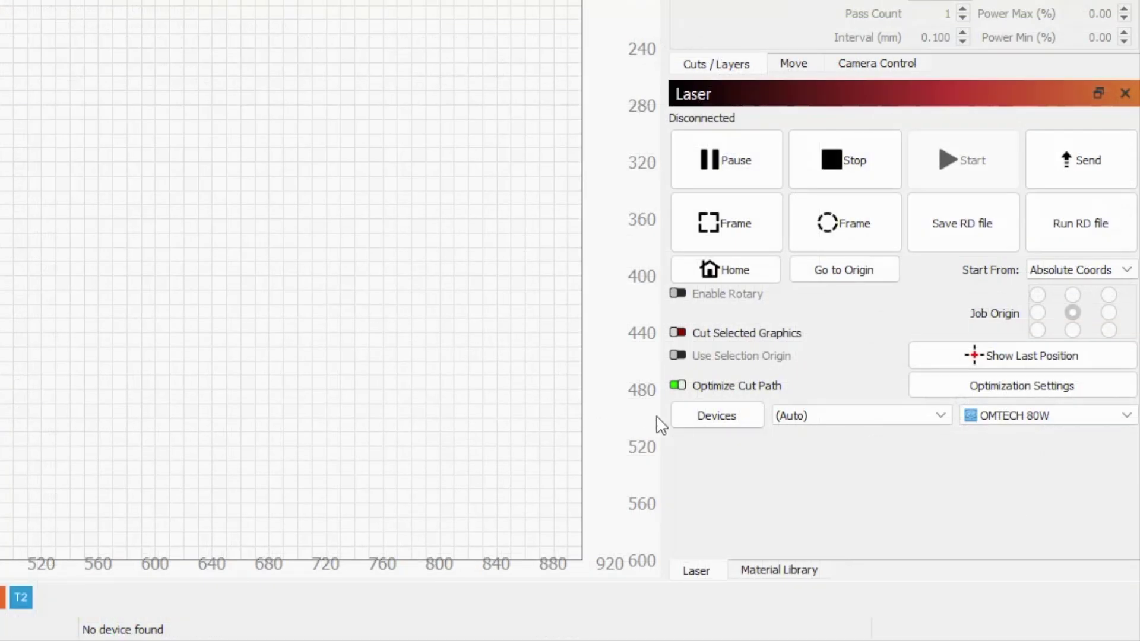
- Start the Bridge Discovery Wizard by choosing LightBurn Bridge from the Devices list
{"action": "left_click", "coordinate": [745, 422]}
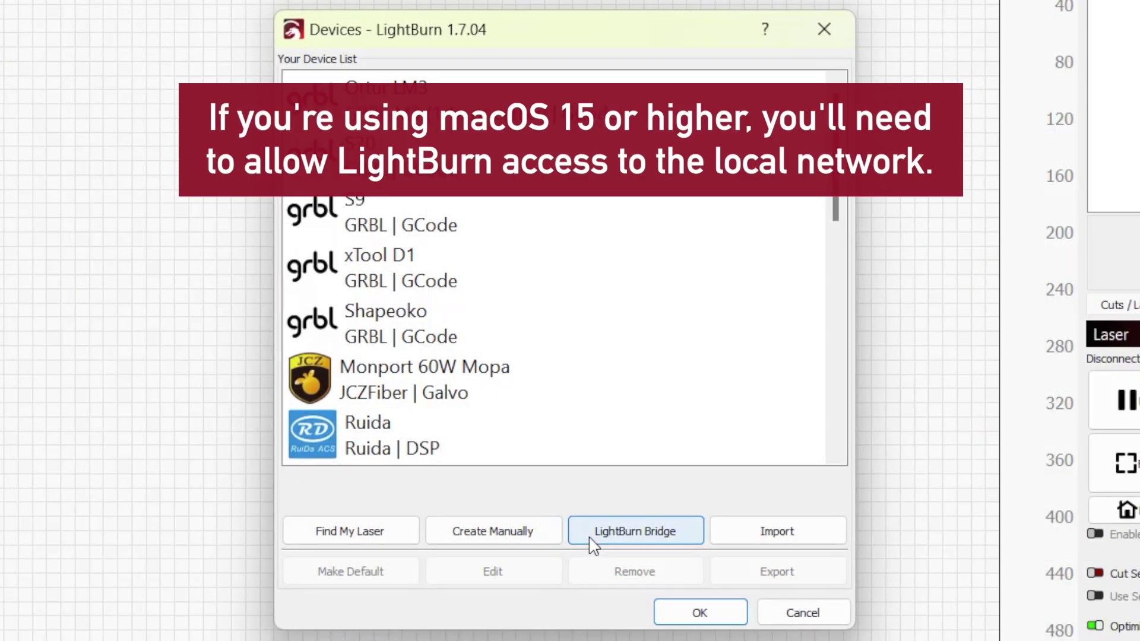
{"action": "left_click", "coordinate": [589, 537]}
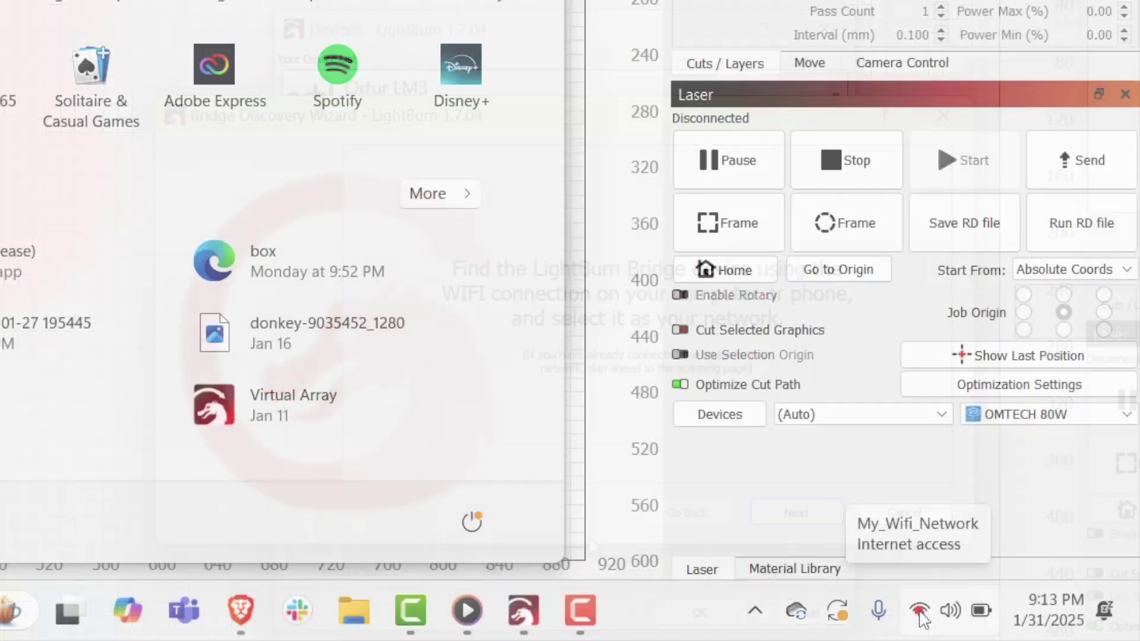
- Join the LightBurn Bridge 695C Wi-Fi network and open the bridge's setup page from the wizard
{"action": "left_click", "coordinate": [920, 613]}
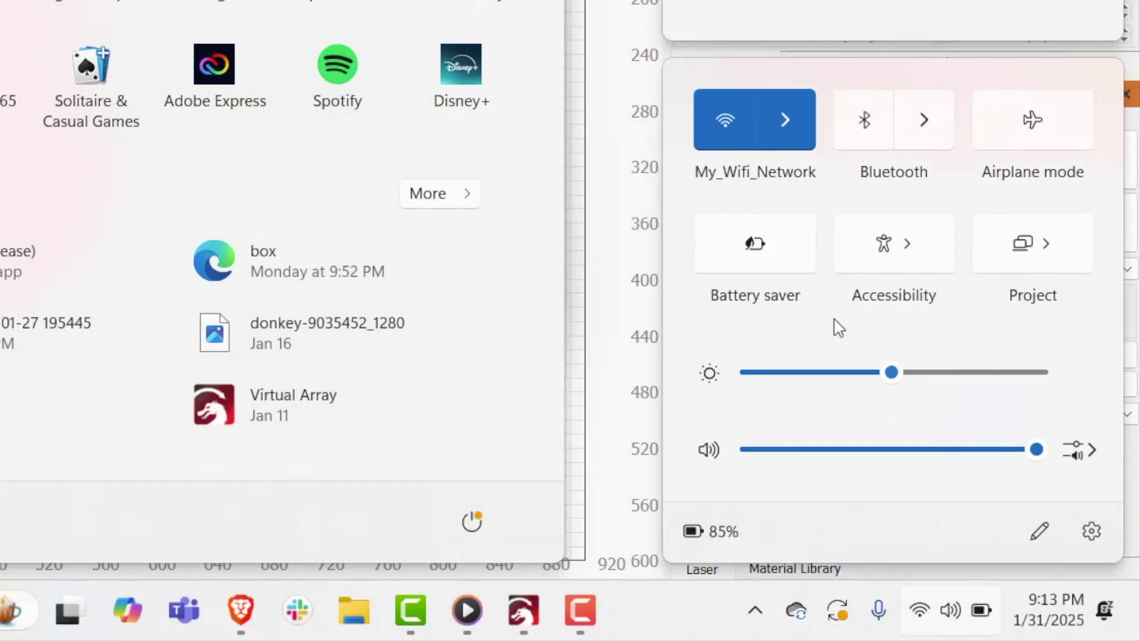
{"action": "left_click", "coordinate": [789, 130]}
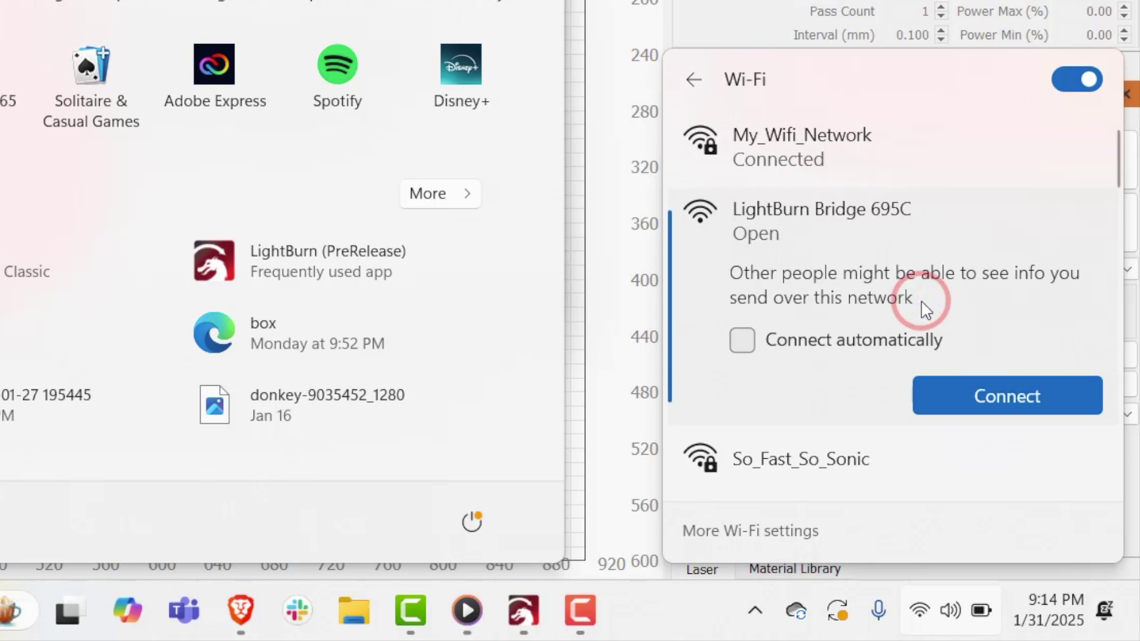
{"action": "left_click", "coordinate": [956, 393]}
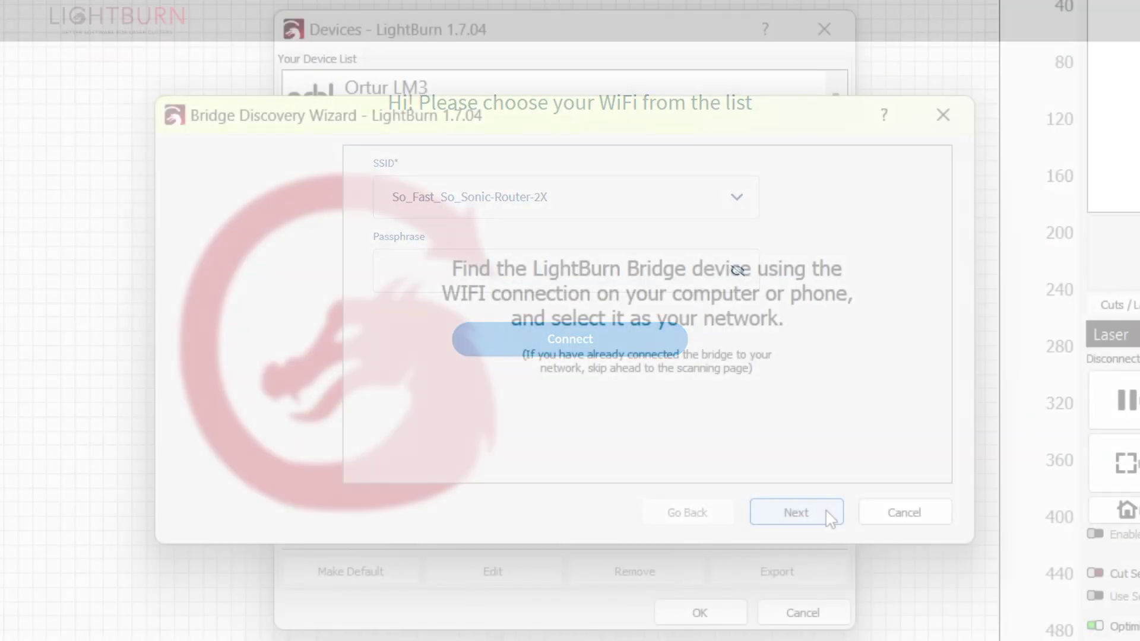
{"action": "left_click", "coordinate": [825, 511]}
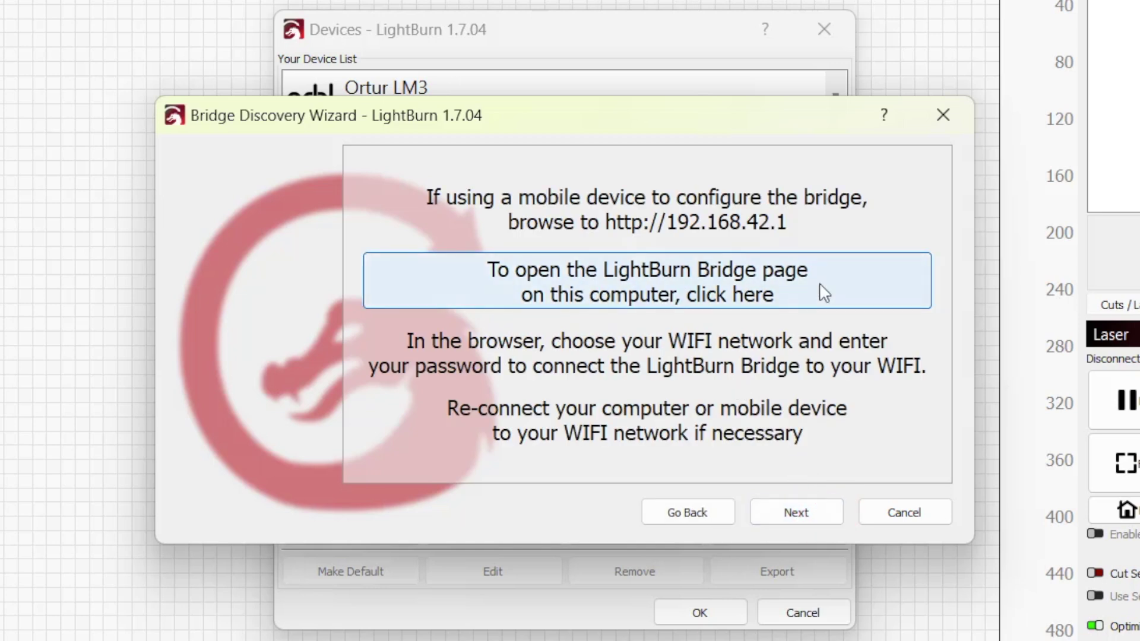
{"action": "left_click", "coordinate": [824, 293]}
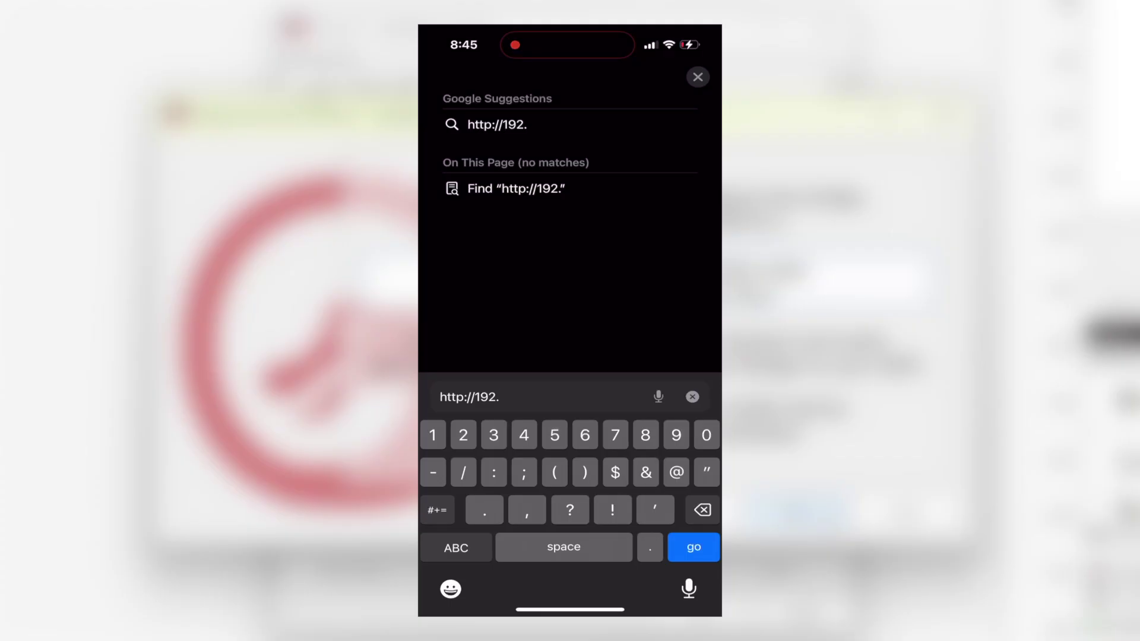
{"action": "type", "text": "68"}
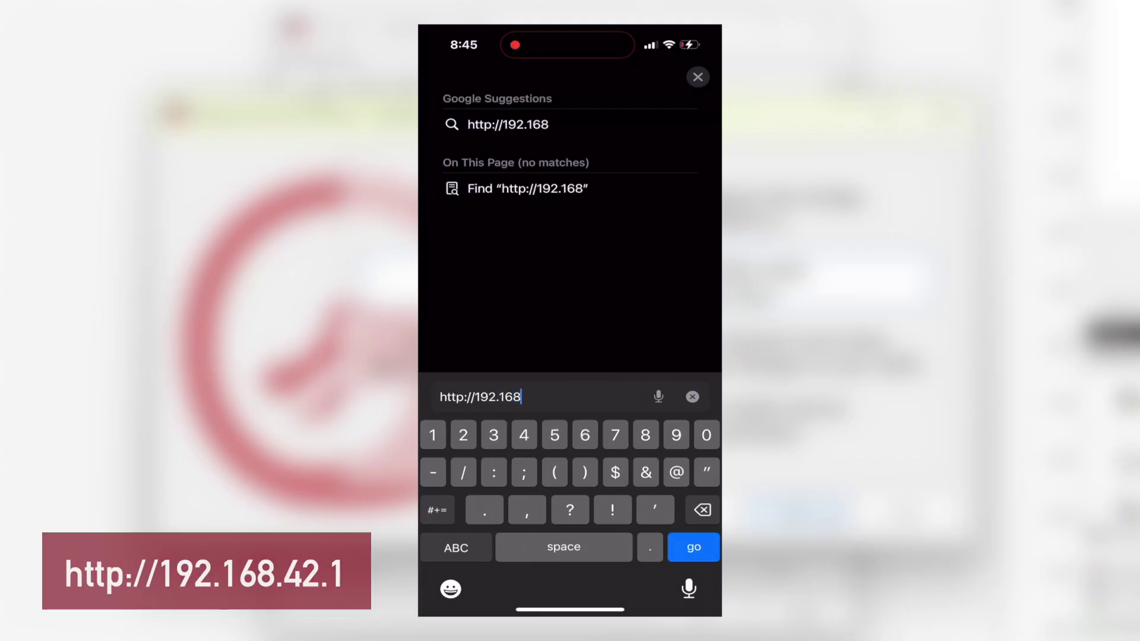
{"action": "type", "text": ".42.1"}
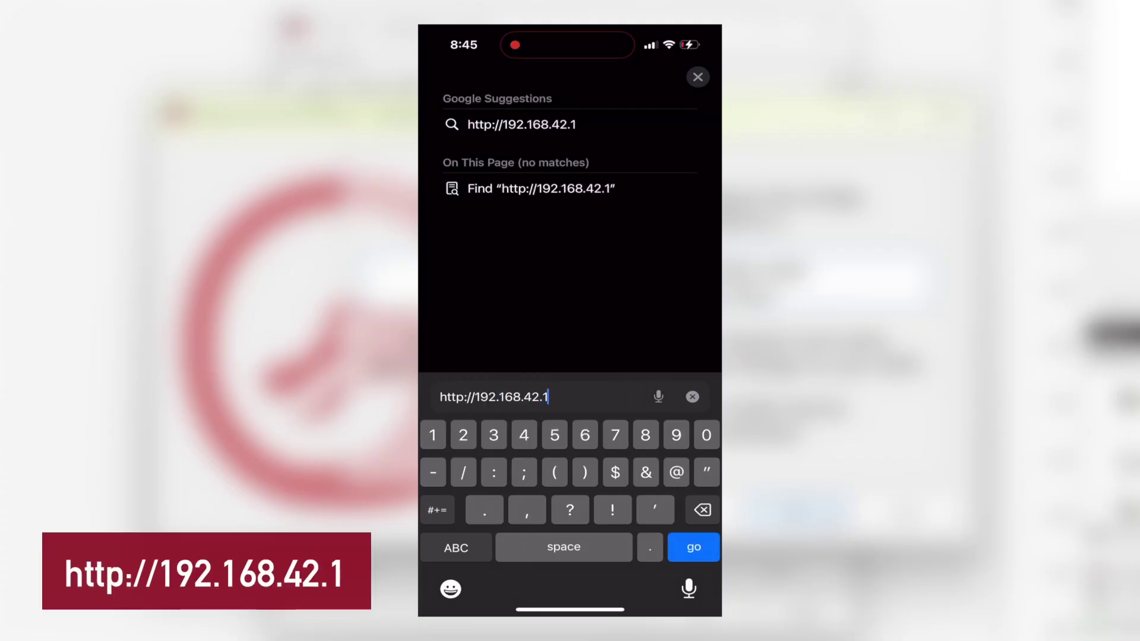
{"action": "key", "text": "Return"}
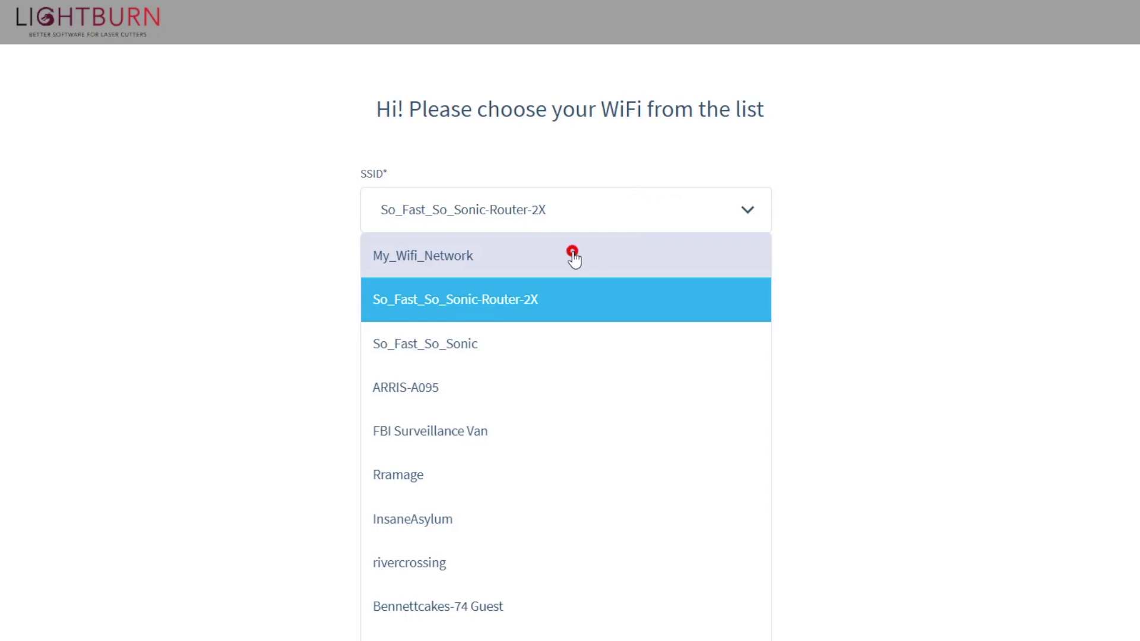
- Set My_Wifi_Network as the bridge's SSID and apply the connection settings
{"action": "left_click", "coordinate": [572, 257]}
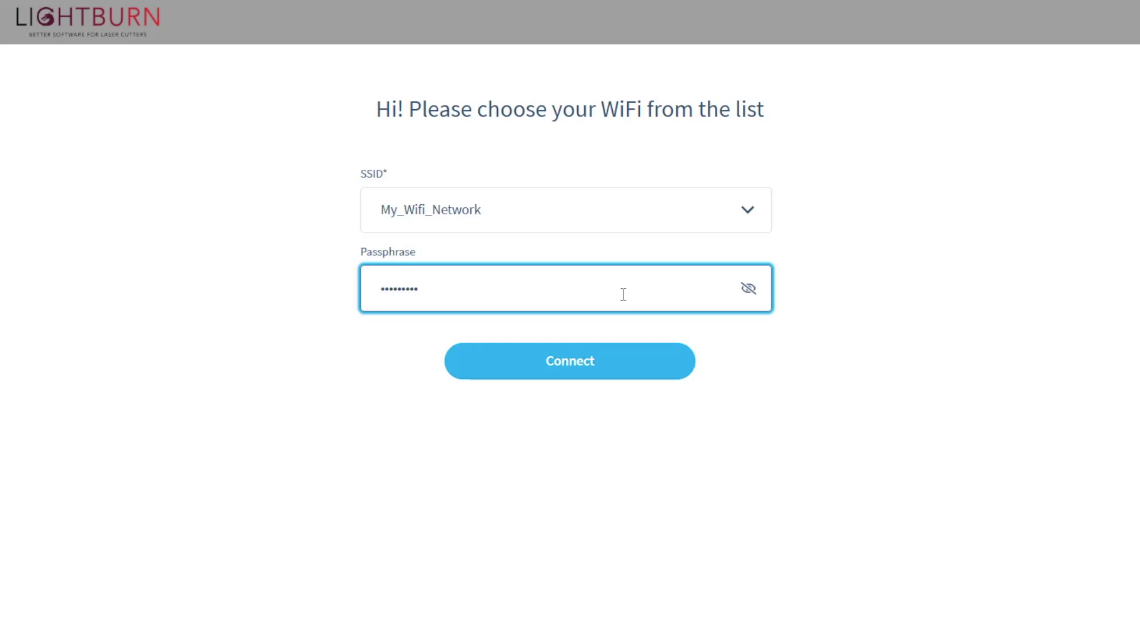
{"action": "left_click", "coordinate": [619, 362]}
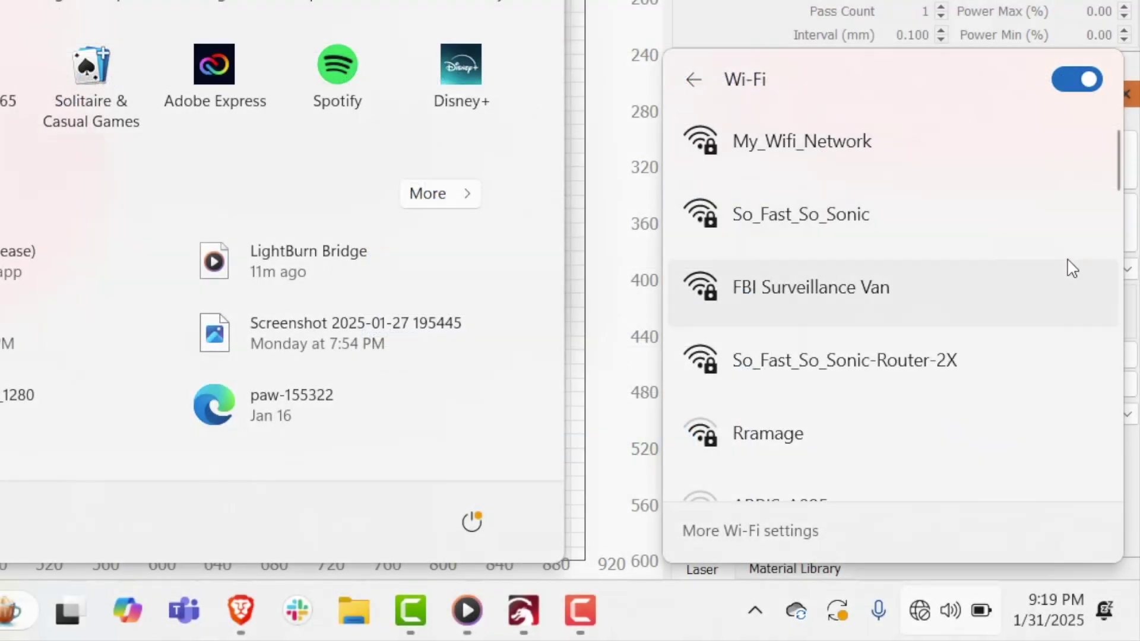
{"action": "scroll", "coordinate": [1073, 268], "scroll_direction": "down", "scroll_amount": 5}
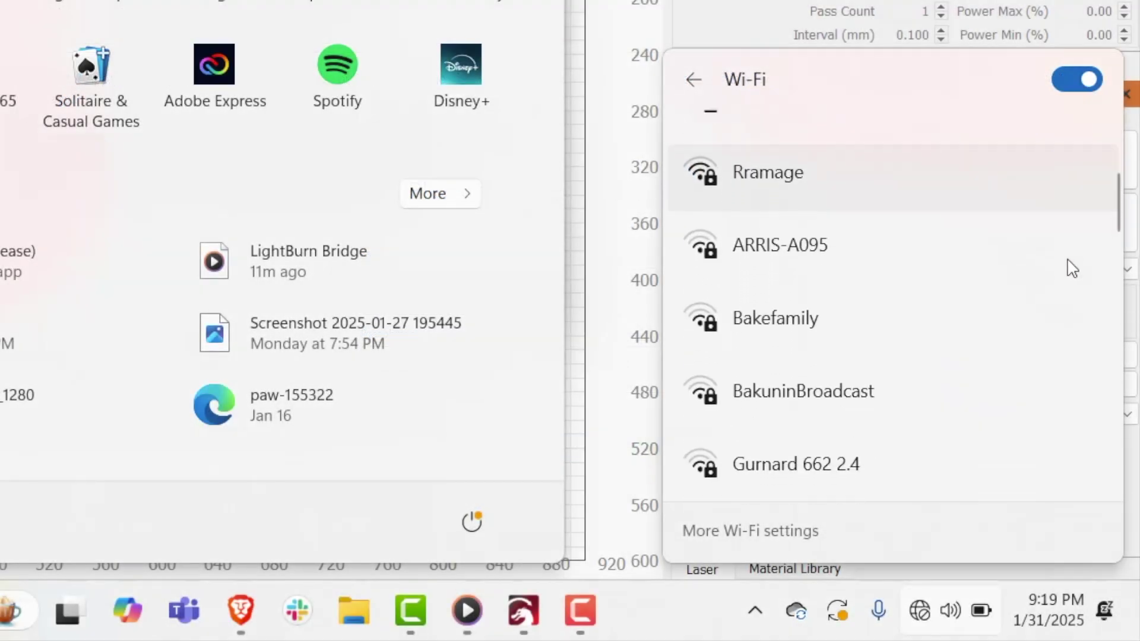
{"action": "scroll", "coordinate": [1072, 269], "scroll_direction": "down", "scroll_amount": 4}
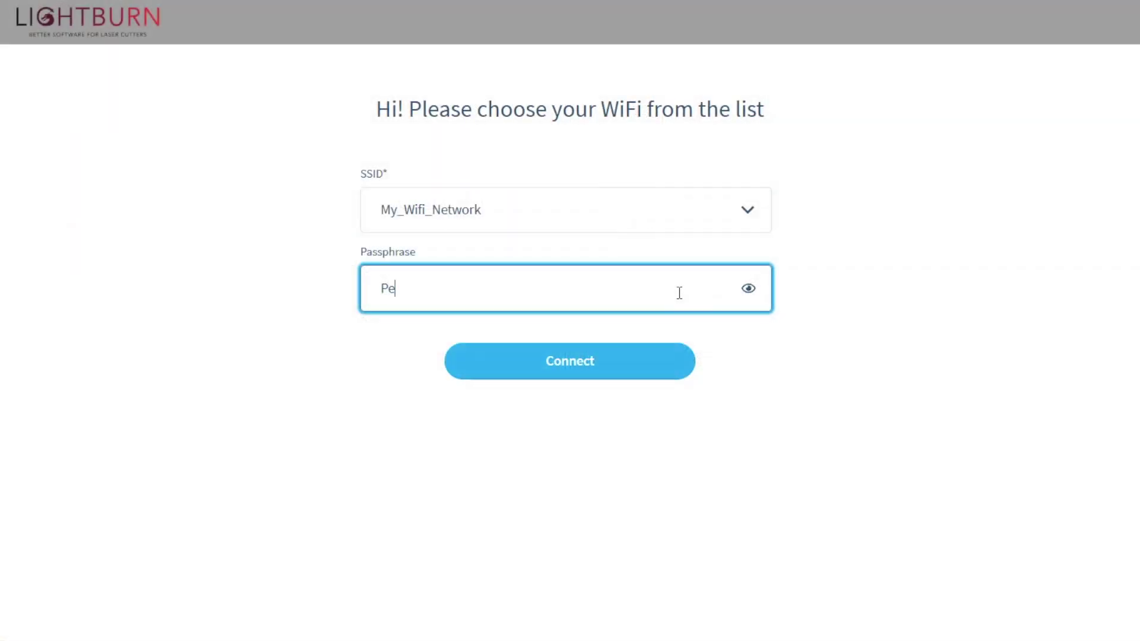
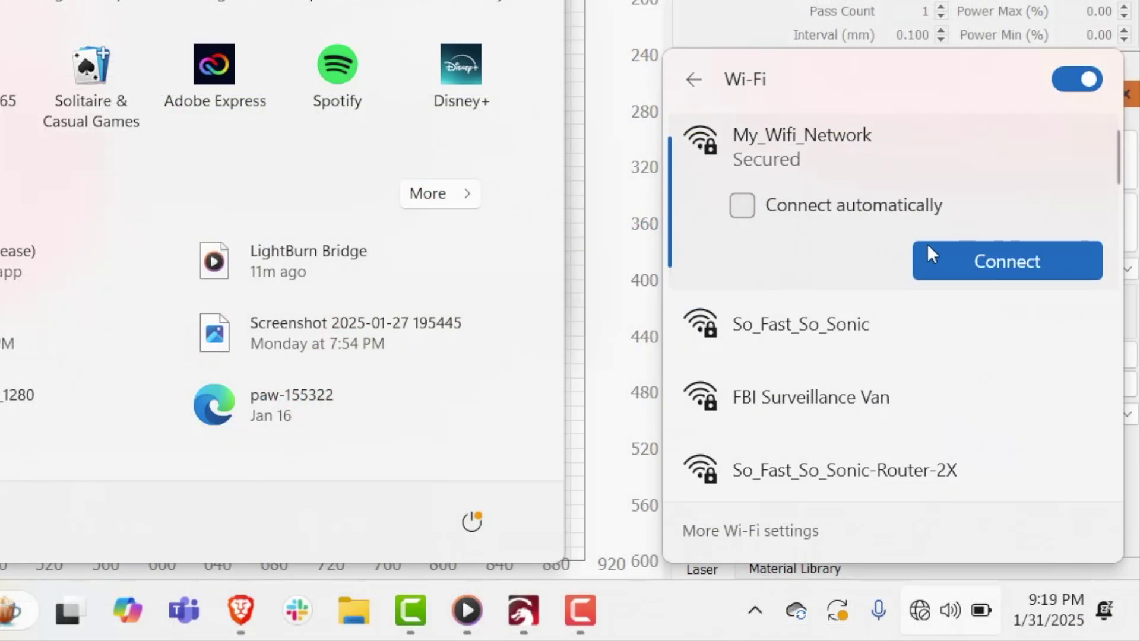
- Reconnect the computer to My_Wifi_Network from the Wi-Fi list
{"action": "left_click", "coordinate": [947, 261]}
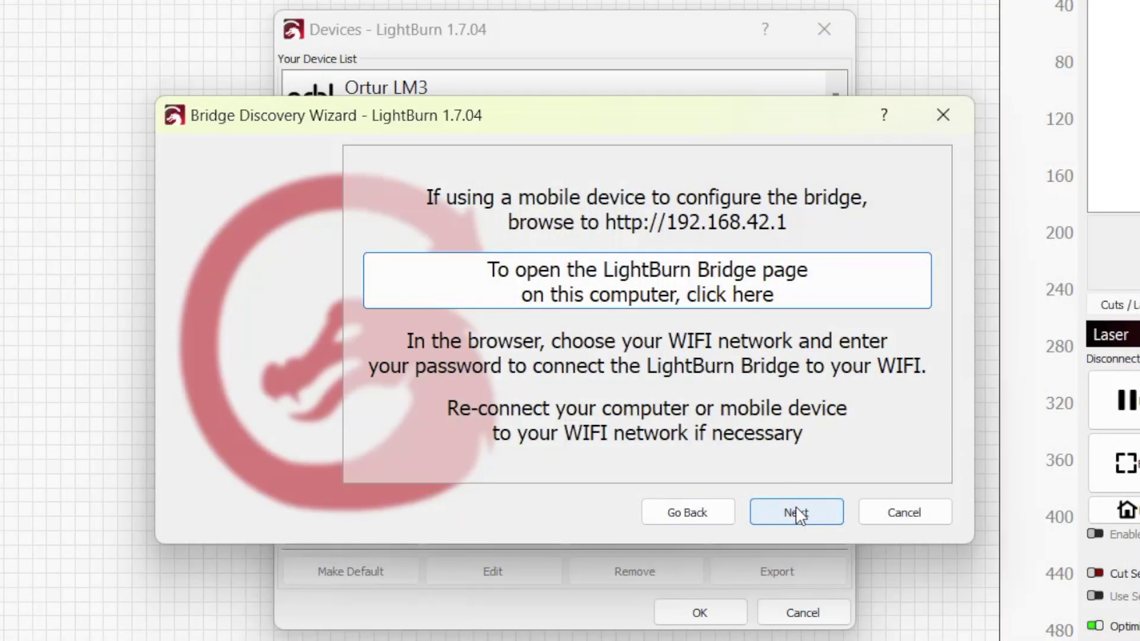
- Scan the network for the bridge and widen the Device info column to show full names
{"action": "left_click", "coordinate": [798, 513]}
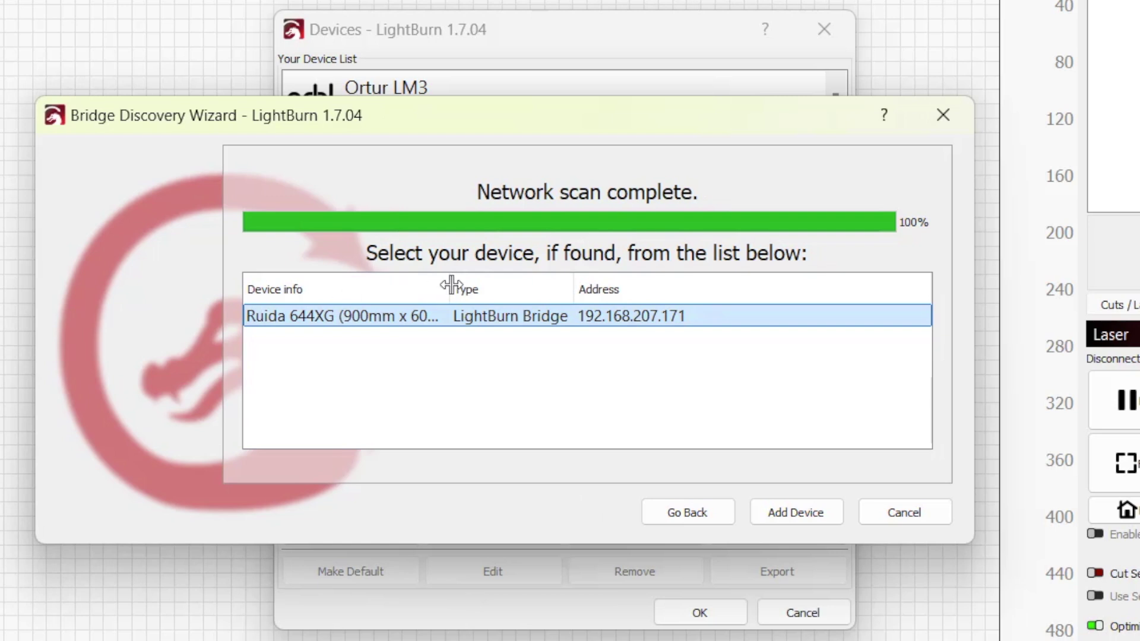
{"action": "left_click", "coordinate": [451, 284]}
{"action": "left_click_drag", "start_coordinate": [451, 285], "coordinate": [493, 284]}
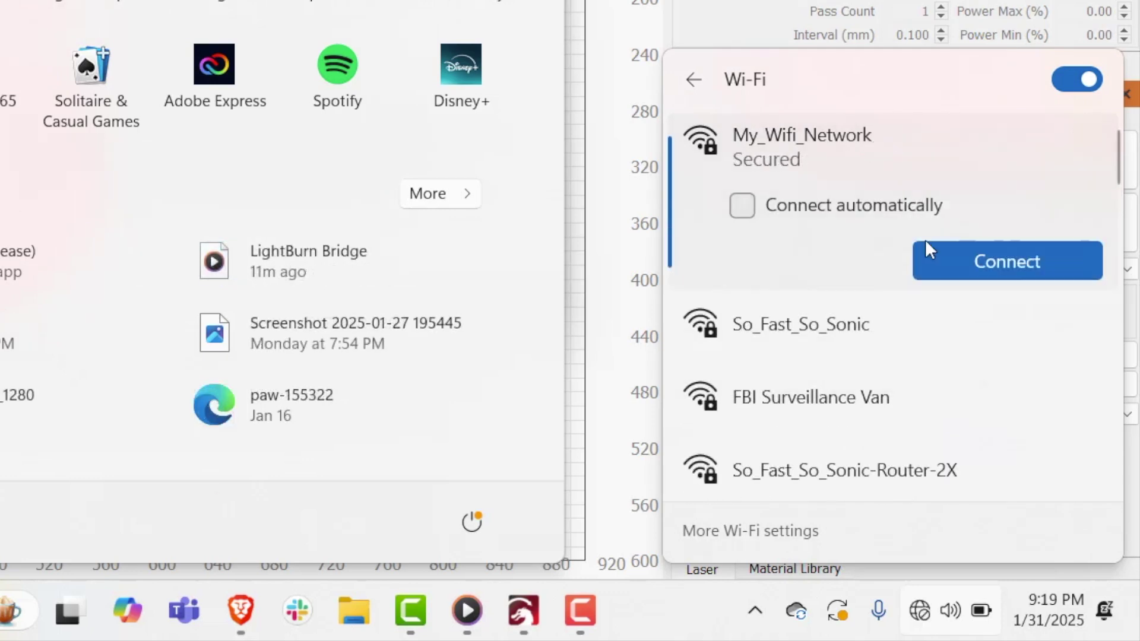
- Rejoin My_Wifi_Network and select the found Ruida 644XG bridge at 192.168.207.171
{"action": "left_click", "coordinate": [947, 261]}
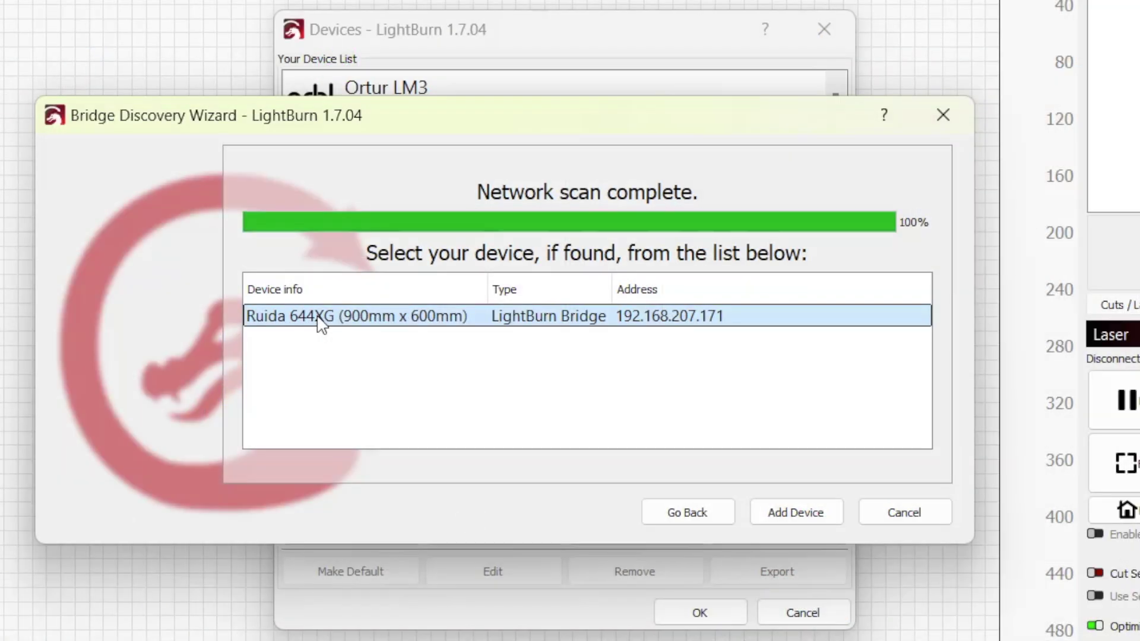
{"action": "left_click", "coordinate": [317, 315]}
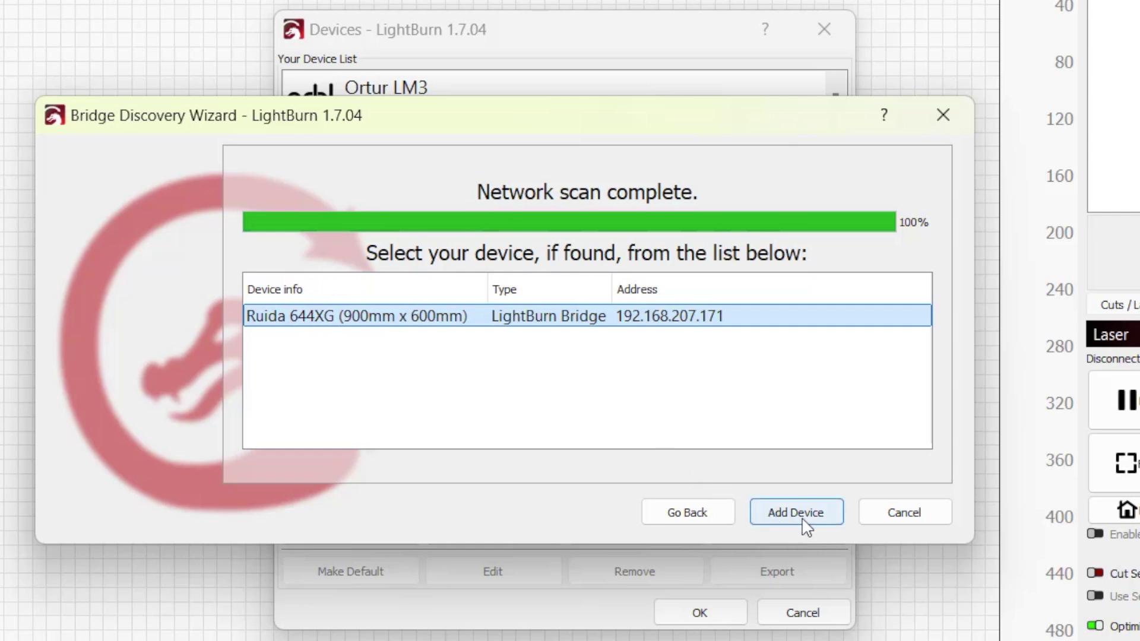
- Add the Ruida 644XG bridge as a device, keeping its 900 x 600 mm size and rear-left origin
{"action": "left_click", "coordinate": [822, 516]}
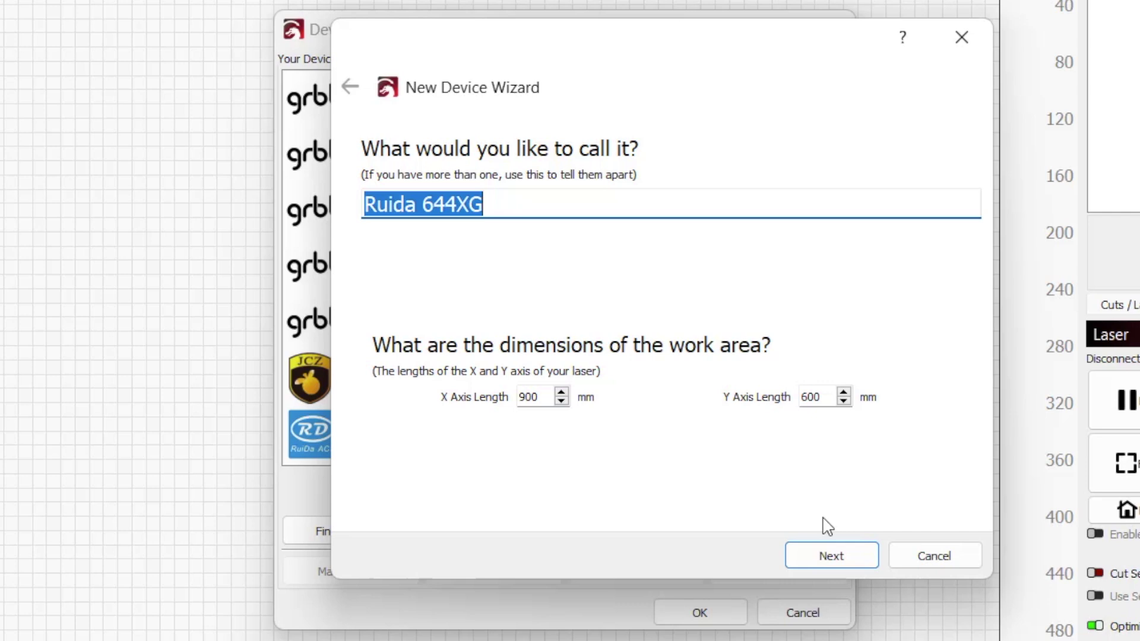
{"action": "left_click", "coordinate": [858, 557]}
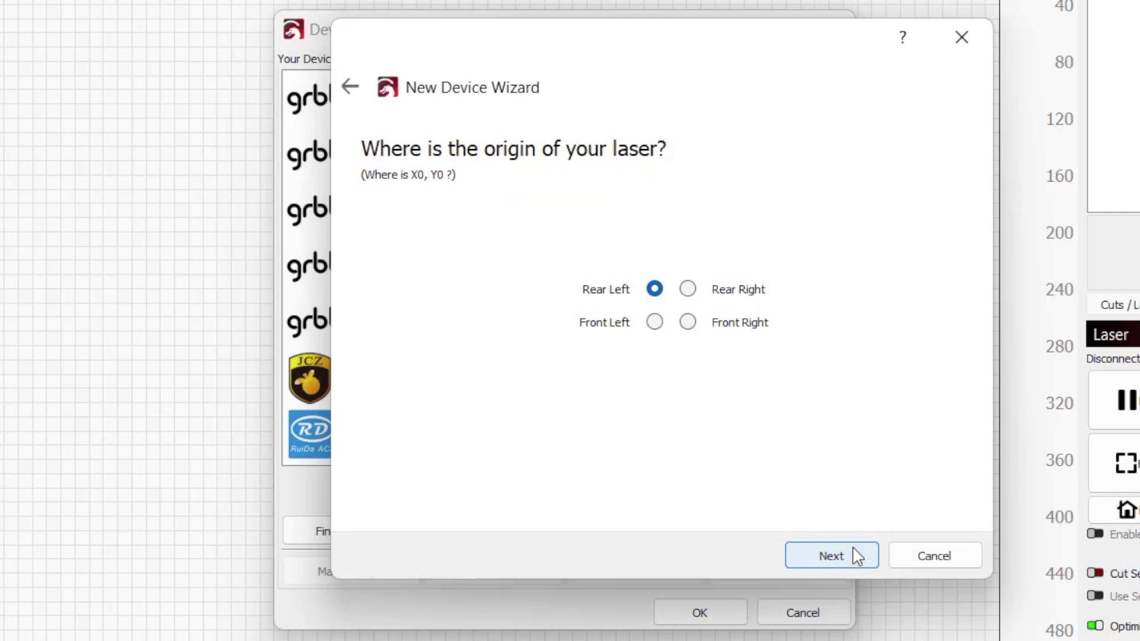
{"action": "left_click", "coordinate": [858, 557]}
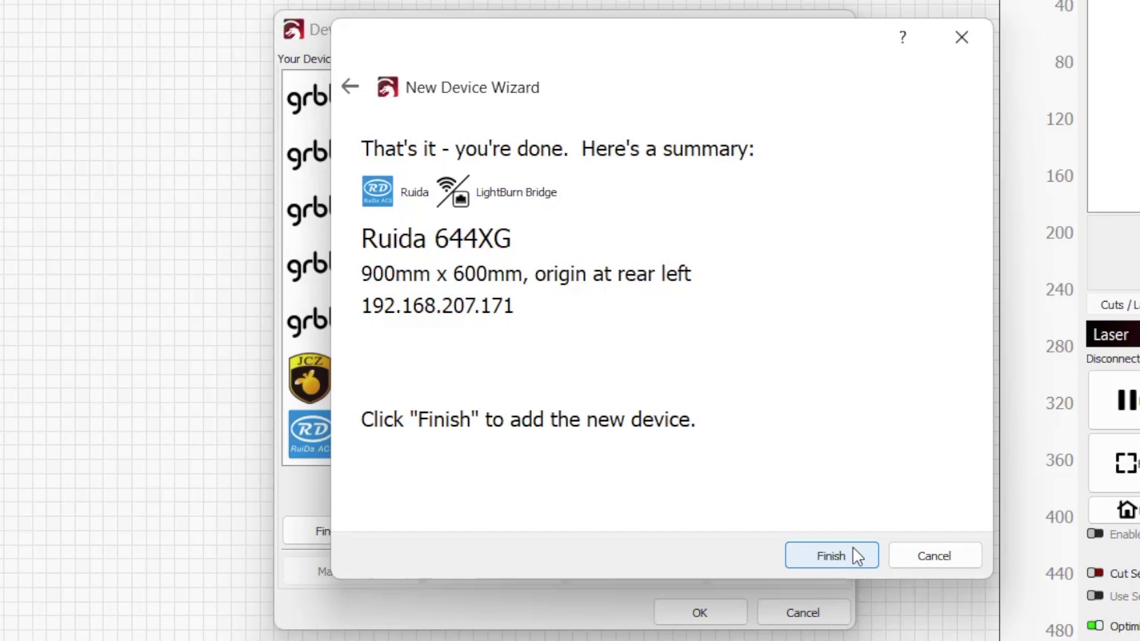
{"action": "left_click", "coordinate": [857, 557]}
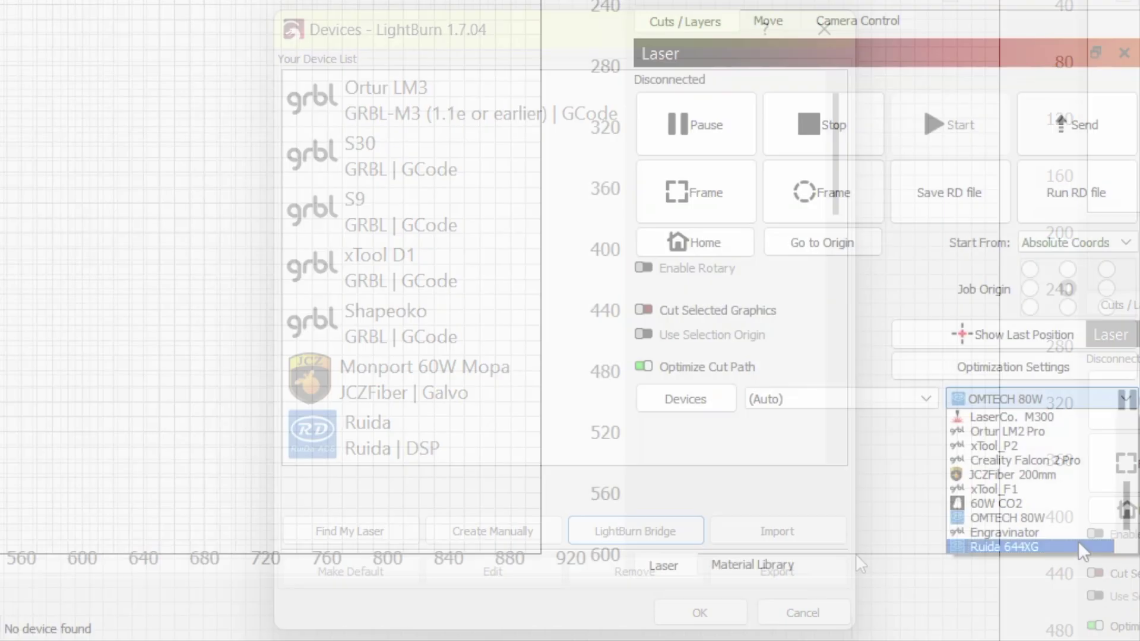
- Make Ruida 644XG the active laser and wait for Ready with RDC644XG found
{"action": "left_click", "coordinate": [1078, 541]}
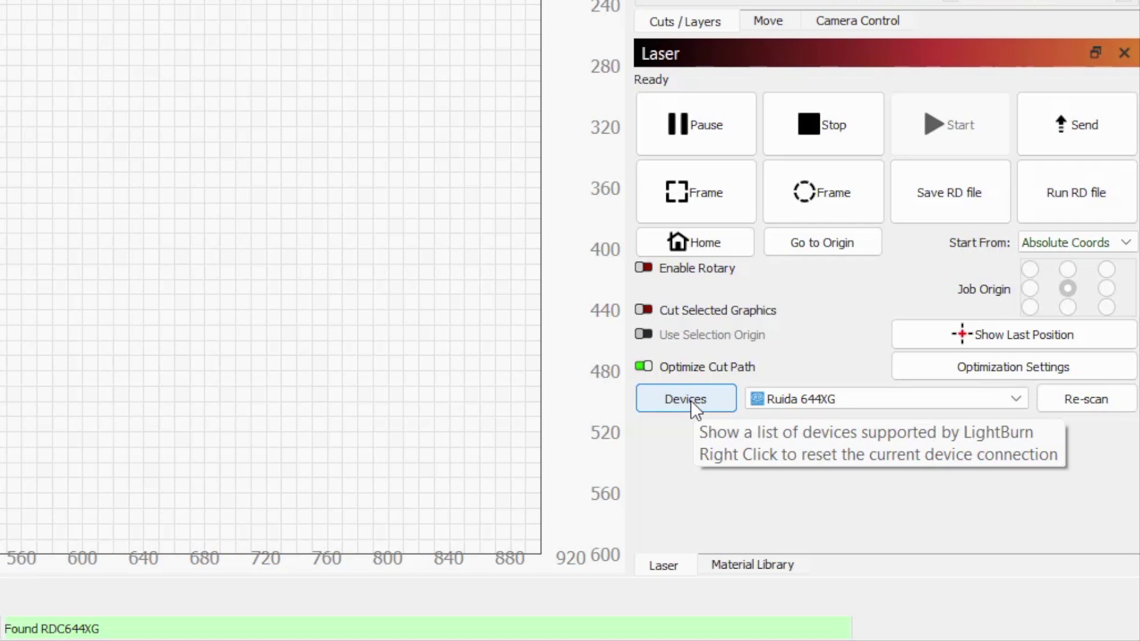
{"action": "left_click", "coordinate": [691, 402]}
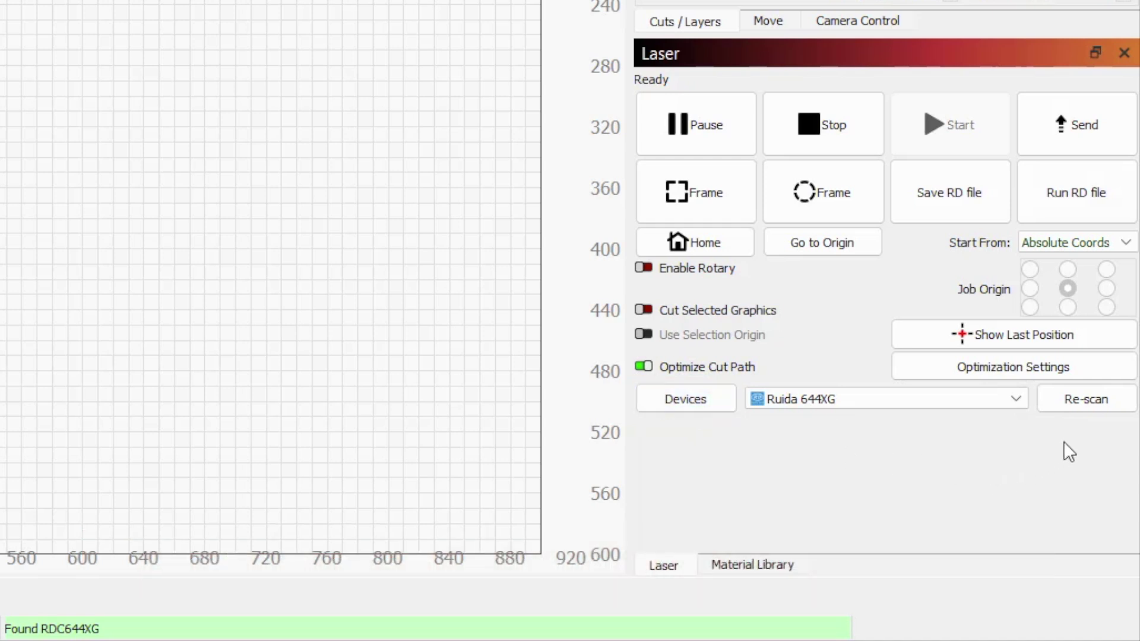
- Re-scan for LightBurn Bridge devices, finding the Ruida 644XG bridge at 192.168.207.171
{"action": "left_click", "coordinate": [1090, 406]}
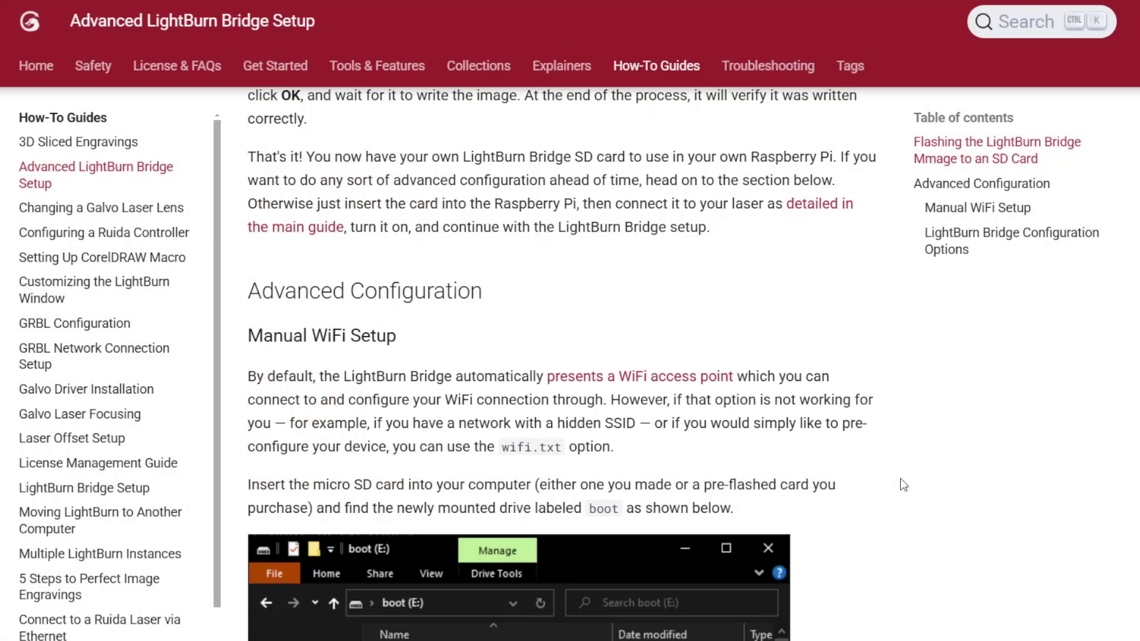
{"action": "scroll", "coordinate": [903, 485], "scroll_direction": "down", "scroll_amount": 2}
{"action": "scroll", "coordinate": [904, 485], "scroll_direction": "down", "scroll_amount": 4}
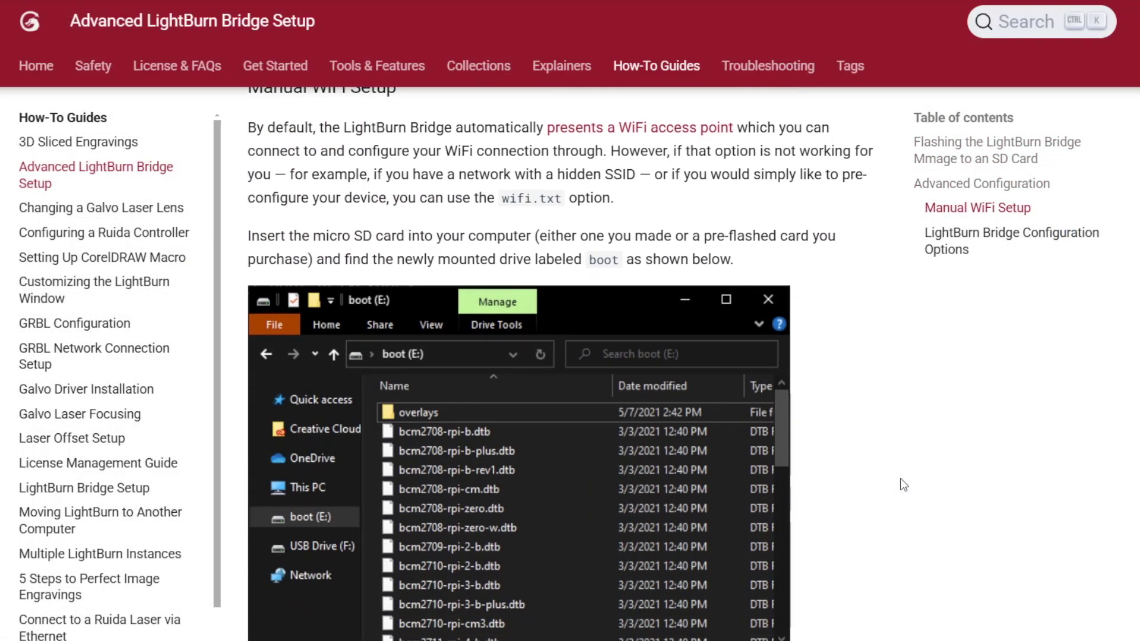
- Scroll down through the Bridge setup docs and the LightBurn forum categories page
{"action": "scroll", "coordinate": [904, 485], "scroll_direction": "down", "scroll_amount": 4}
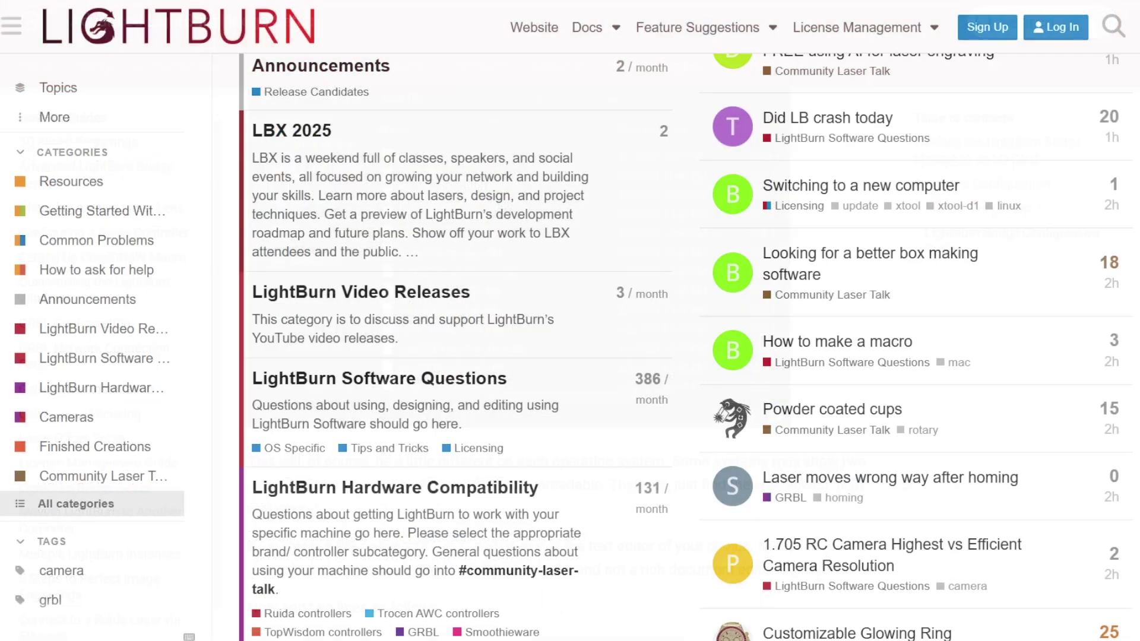
{"action": "scroll", "coordinate": [570, 344], "scroll_direction": "down", "scroll_amount": 2}
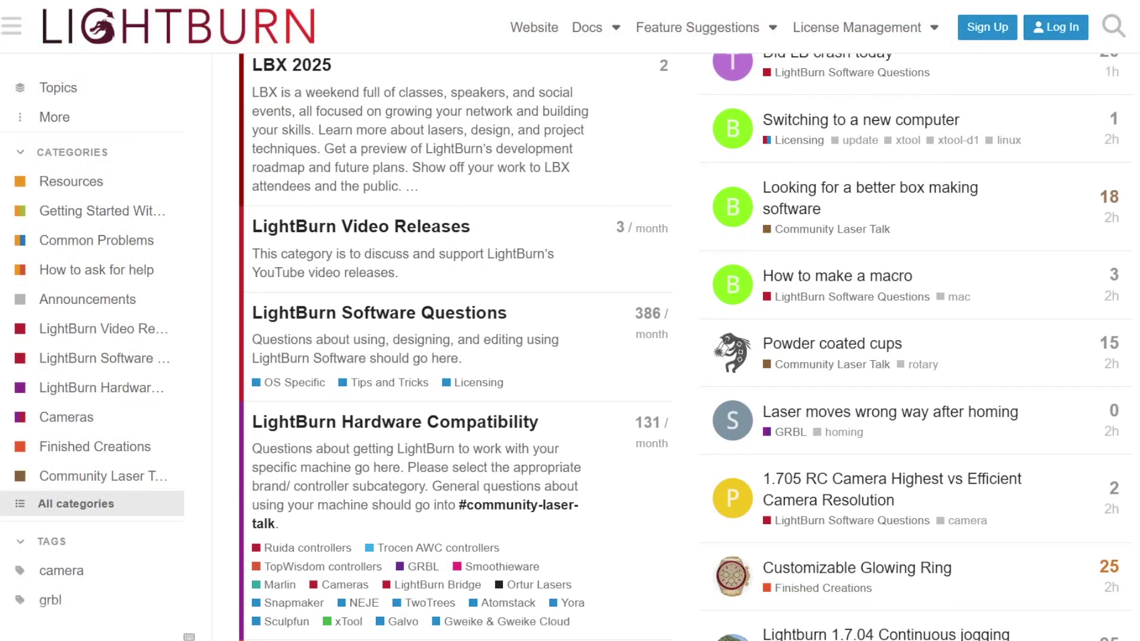
{"action": "scroll", "coordinate": [570, 344], "scroll_direction": "down", "scroll_amount": 2}
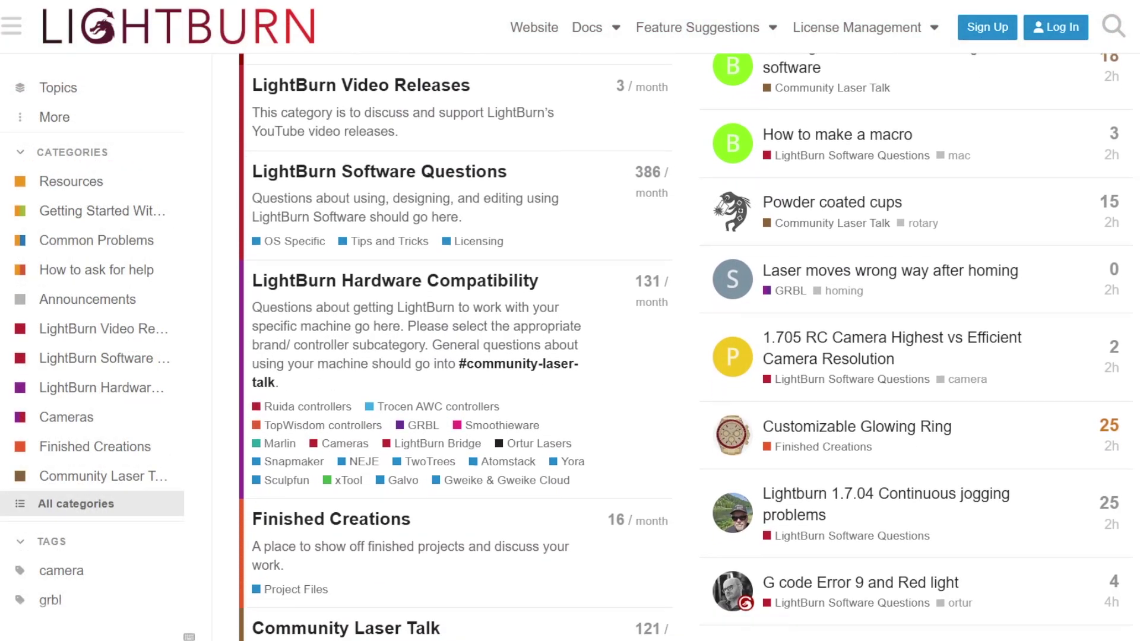
{"action": "scroll", "coordinate": [570, 345], "scroll_direction": "down", "scroll_amount": 2}
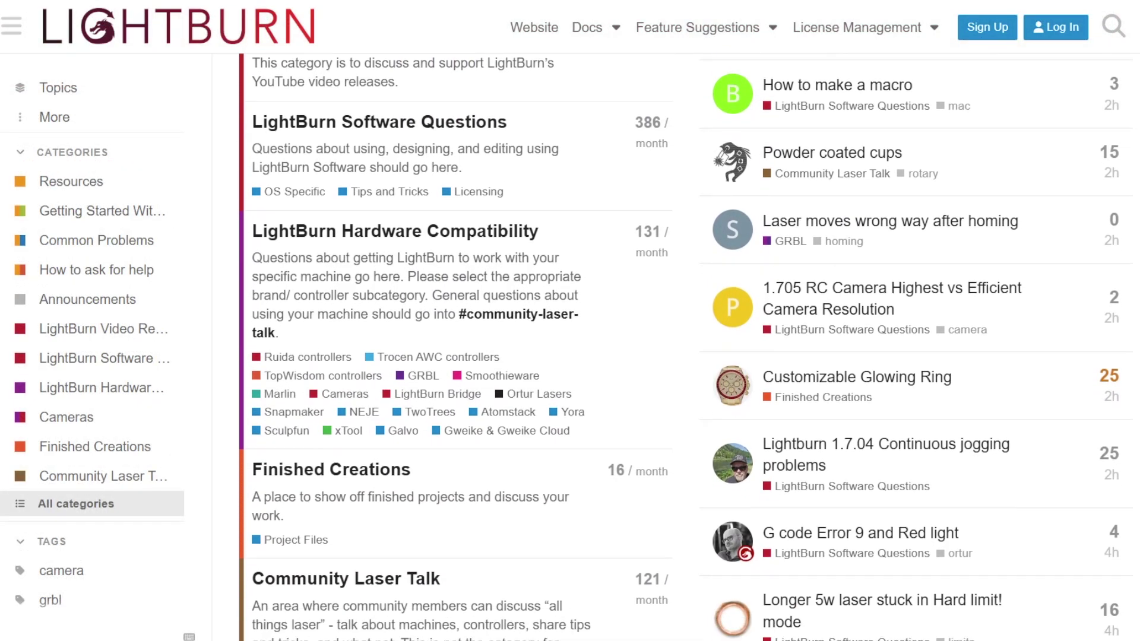